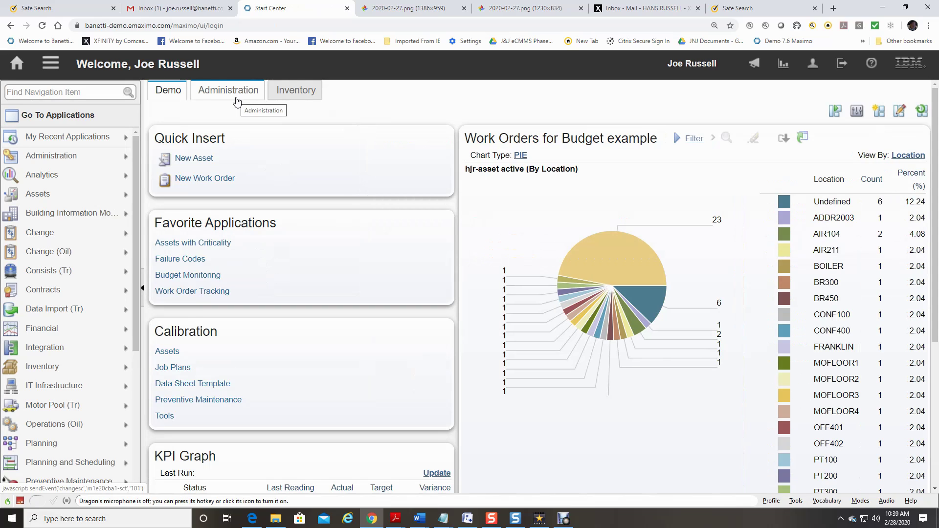
Step: From the Administration start page, launch Workflow Designer and create a new blank process record
{"action": "left_click", "coordinate": [237, 102]}
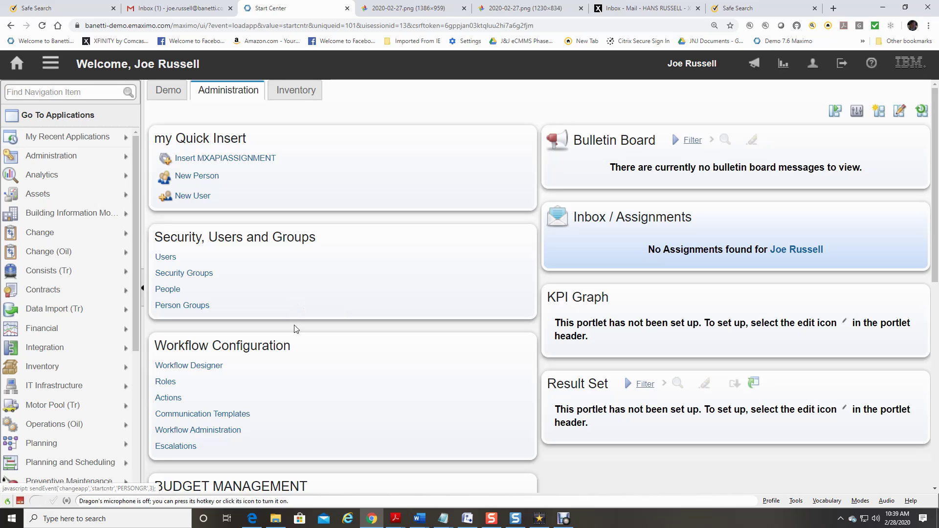
{"action": "left_click", "coordinate": [204, 371]}
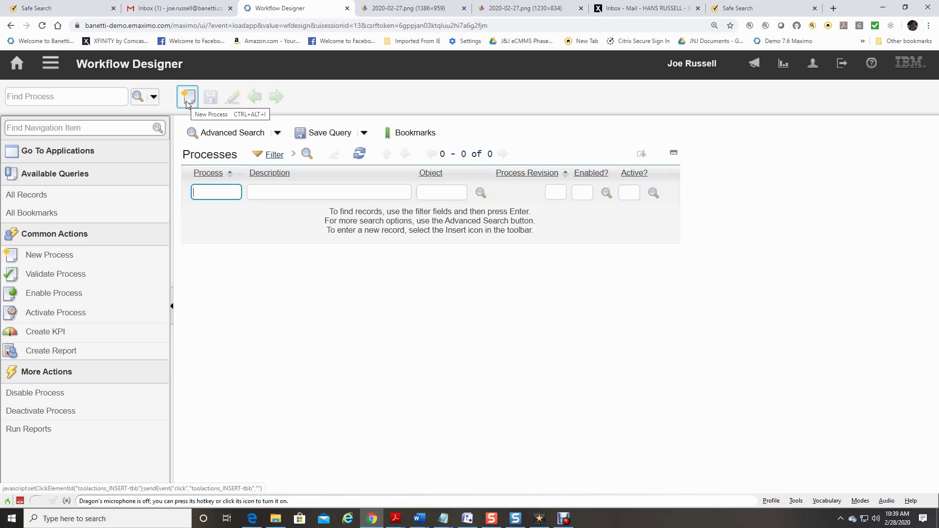
{"action": "left_click", "coordinate": [187, 103]}
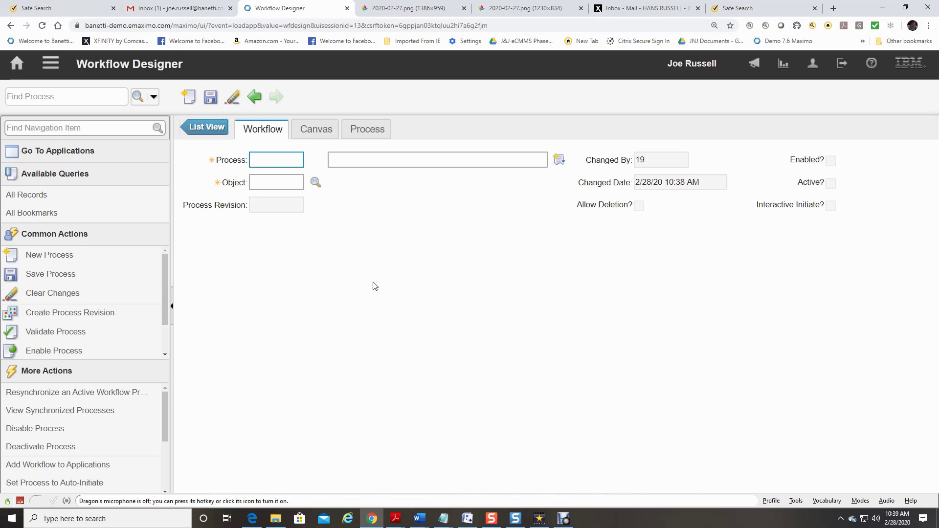
Step: Name the process WO_HJR, describe it as 'workflow desc', and set its object to ITEM
{"action": "left_click", "coordinate": [261, 161]}
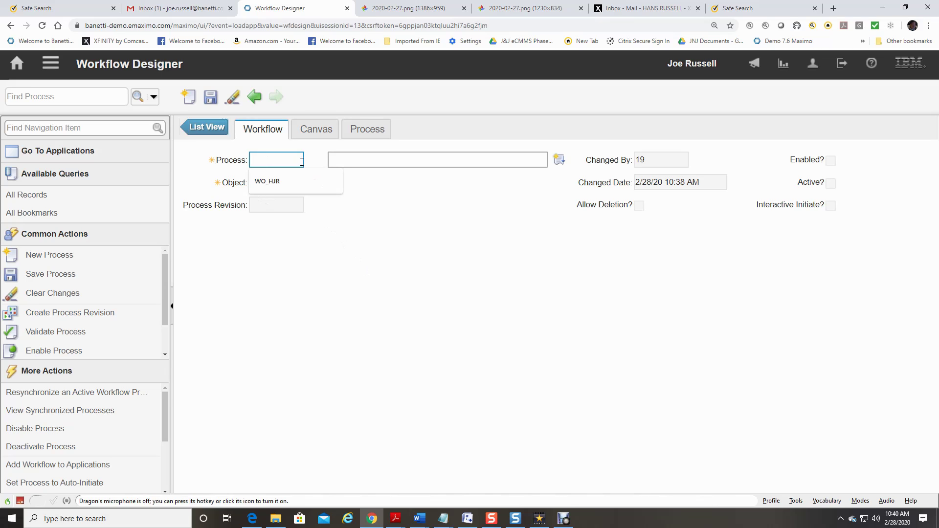
{"action": "left_click", "coordinate": [265, 181]}
{"action": "left_click", "coordinate": [330, 161]}
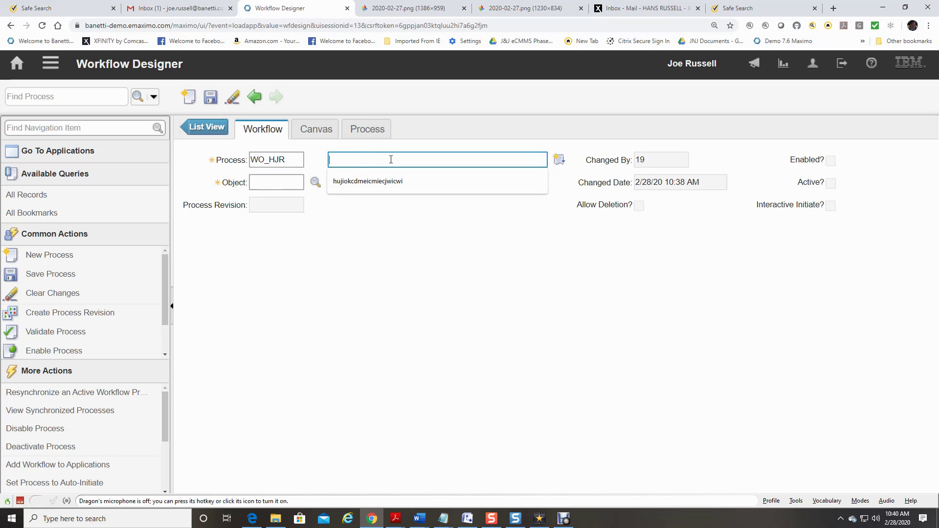
{"action": "type", "text": "workflow desc"}
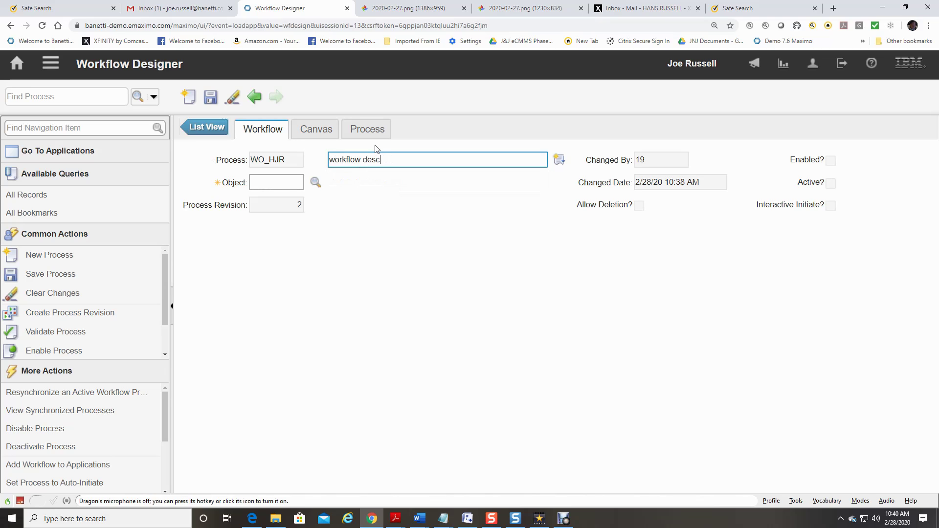
{"action": "left_click", "coordinate": [318, 185]}
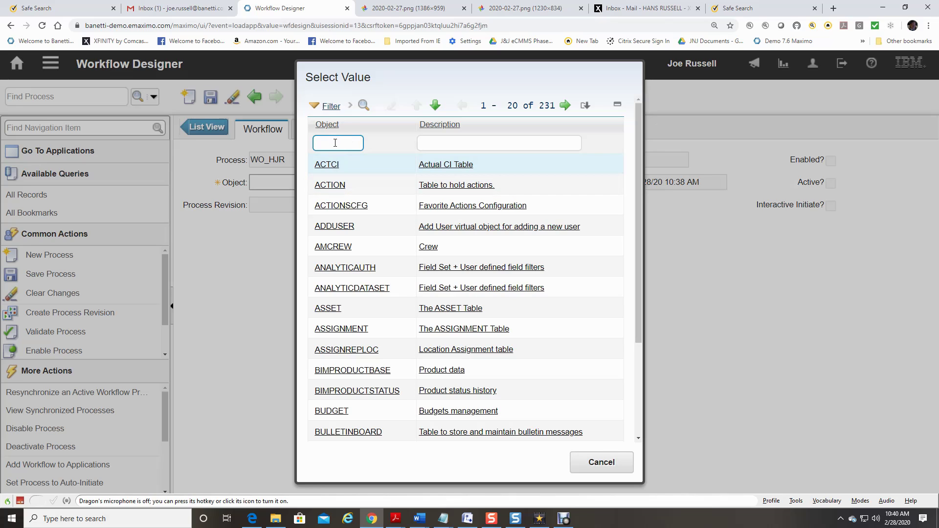
{"action": "type", "text": "item"}
{"action": "key", "text": "Return"}
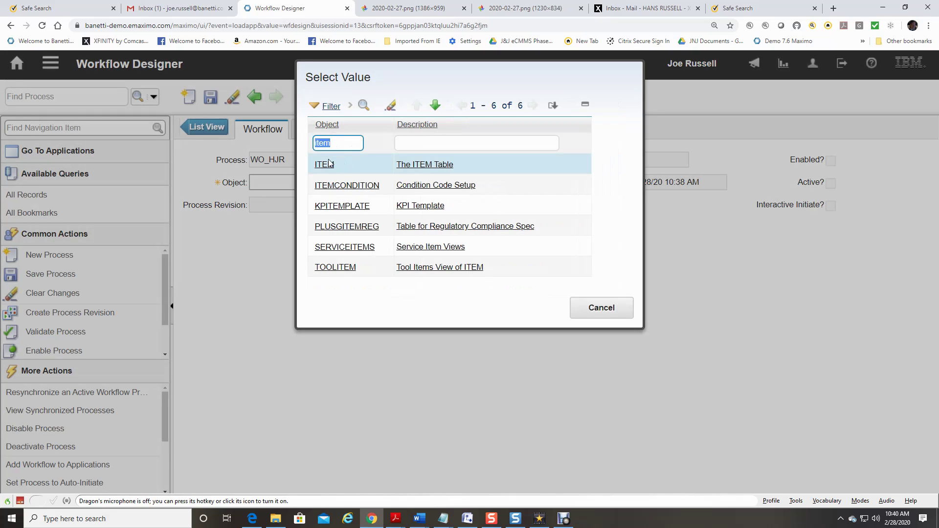
{"action": "left_click", "coordinate": [321, 166]}
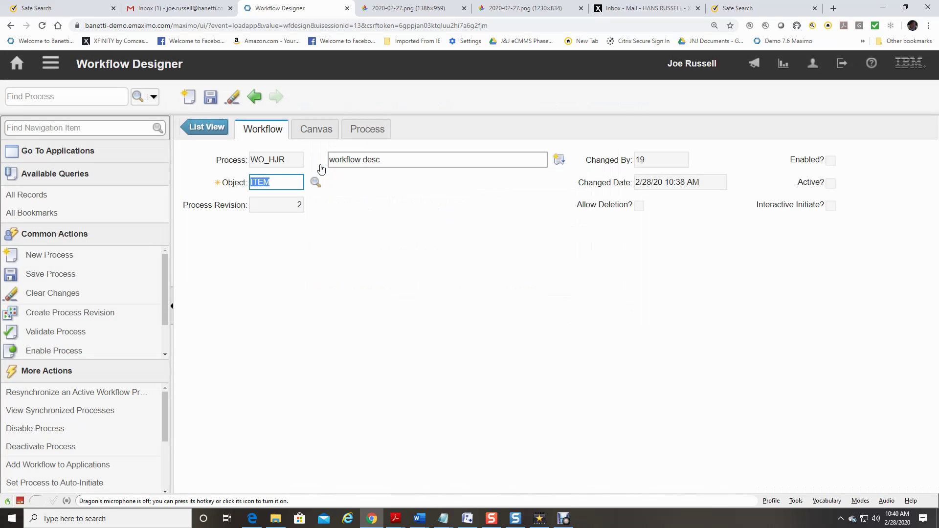
Step: Save the WO_HJR workflow process record
{"action": "left_click", "coordinate": [206, 99]}
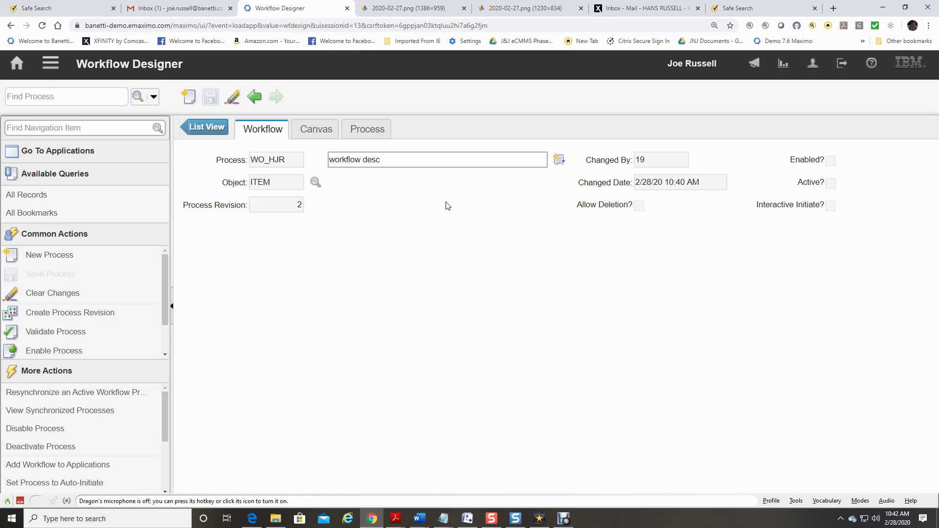
Step: Switch to the Canvas view of WO_HJR, showing the START 1 and STOP 2 nodes
{"action": "left_click", "coordinate": [330, 131]}
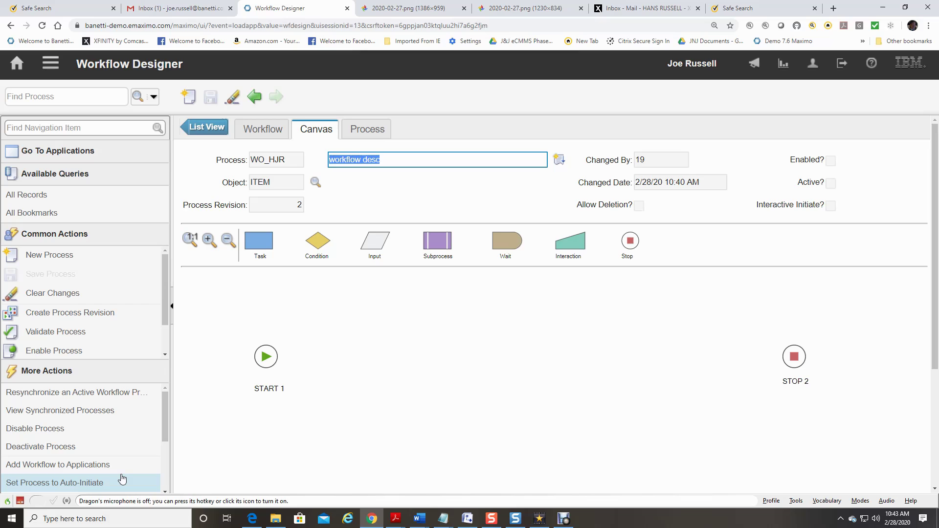
Step: Place a Task node next to START 1 and add an assignment row to it
{"action": "left_click", "coordinate": [291, 273]}
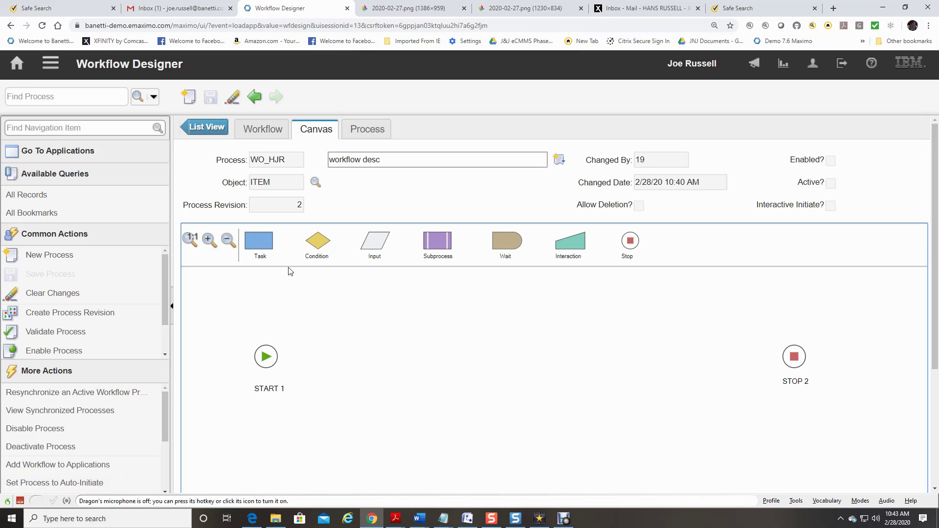
{"action": "left_click_drag", "start_coordinate": [256, 247], "coordinate": [353, 364]}
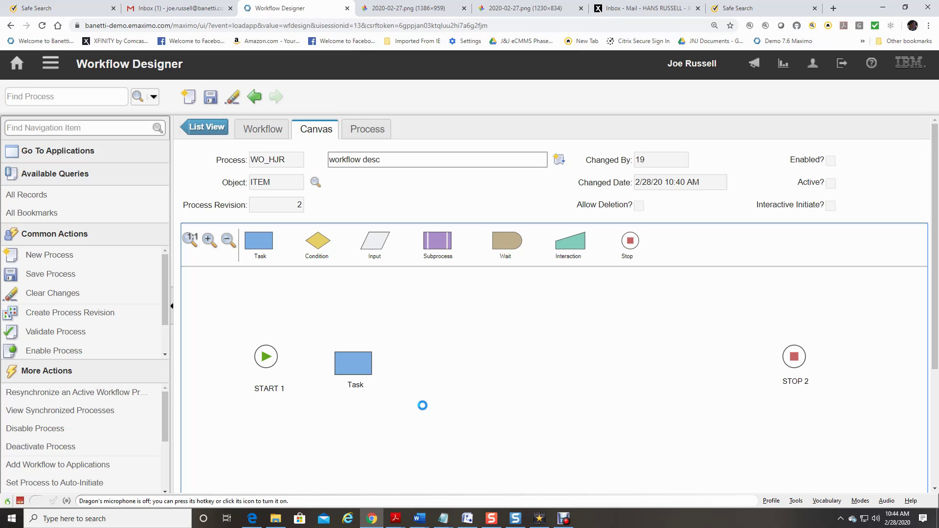
{"action": "left_click", "coordinate": [363, 374]}
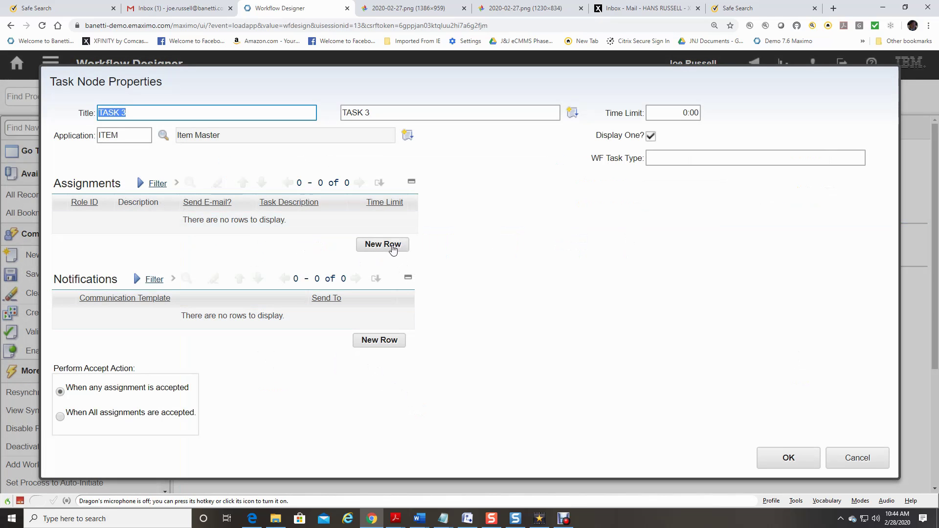
{"action": "left_click", "coordinate": [391, 245]}
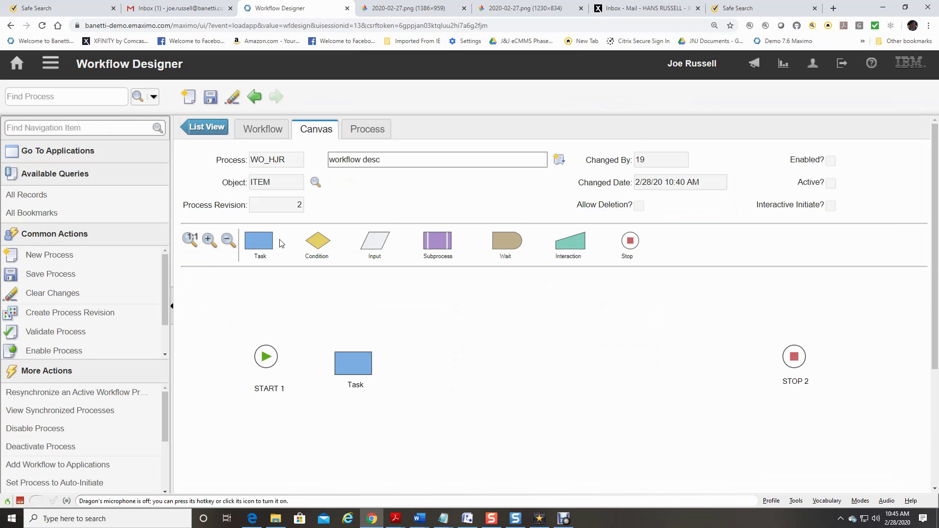
Step: Place a Condition node beside the Task node with expression 1=1
{"action": "left_click_drag", "start_coordinate": [323, 246], "coordinate": [451, 364]}
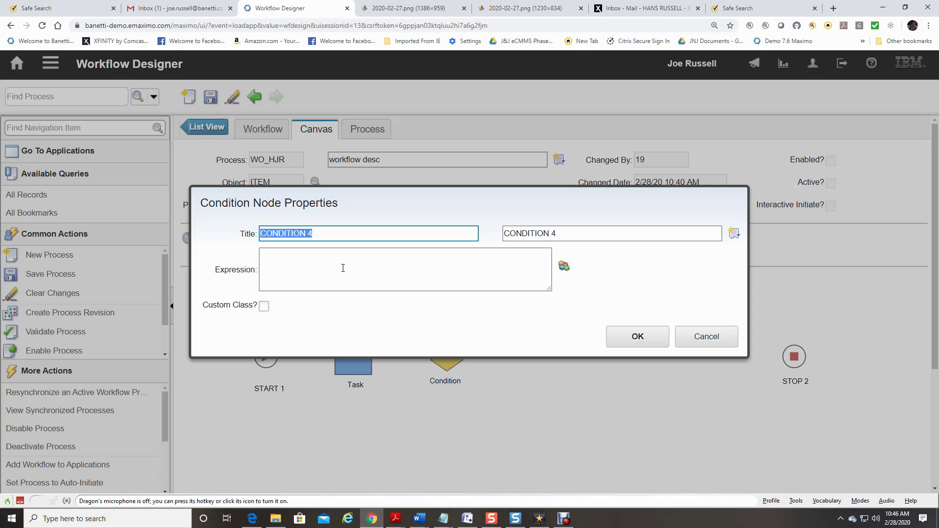
{"action": "left_click", "coordinate": [328, 258]}
{"action": "type", "text": "1=1"}
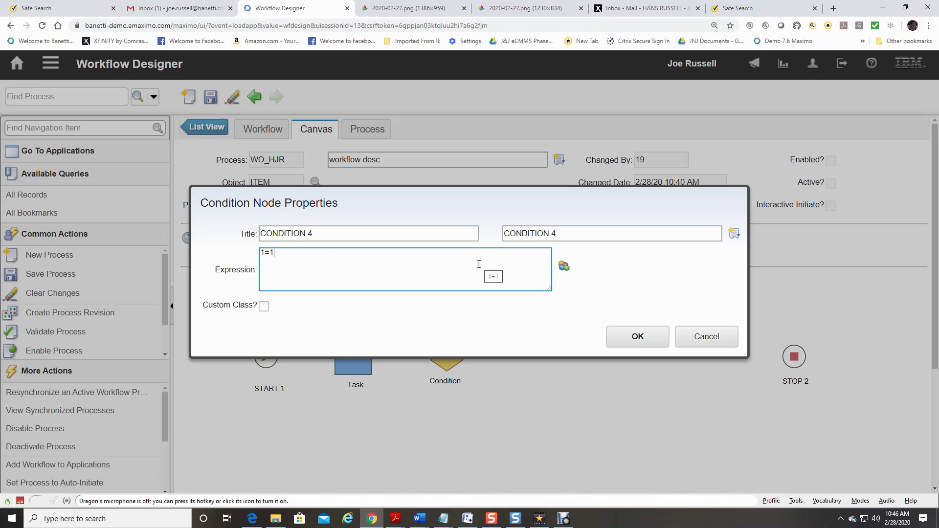
{"action": "left_click", "coordinate": [563, 268]}
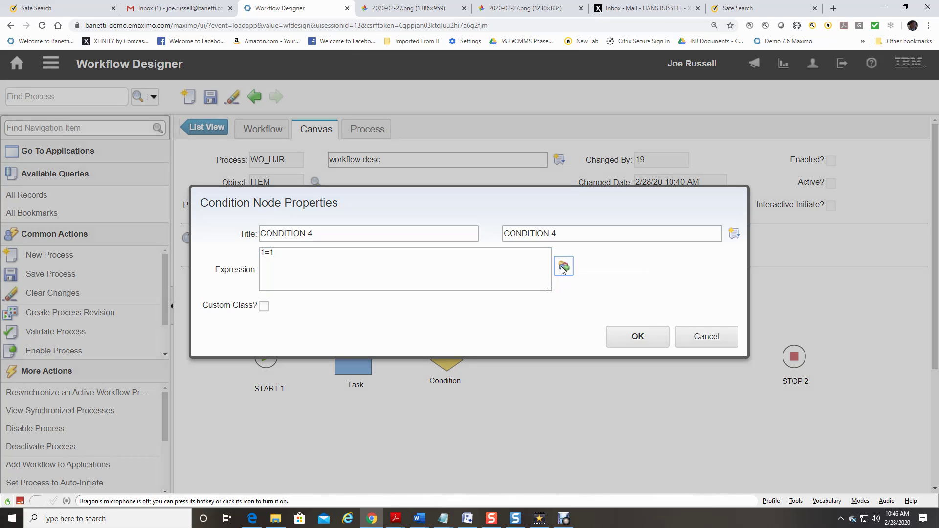
{"action": "key", "text": "Return"}
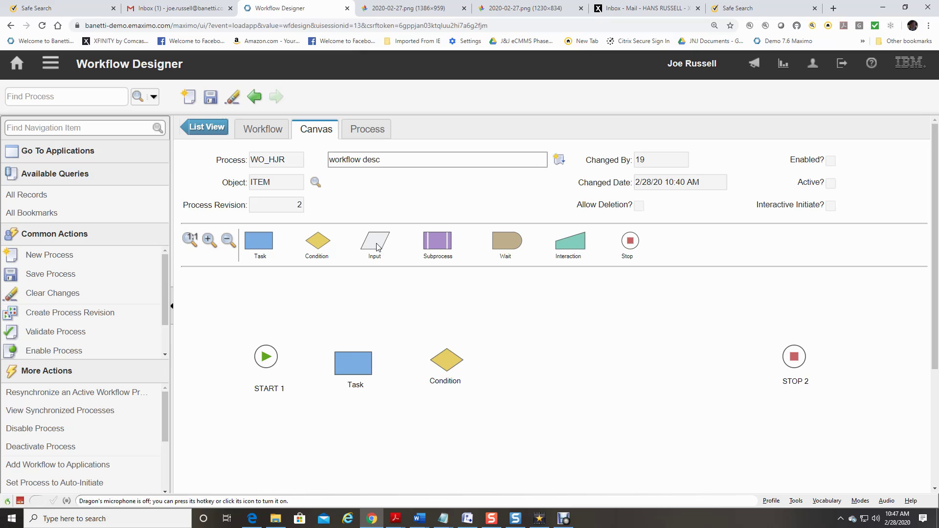
Step: Place Input node INPUT 5 right of the Condition node and accept its default properties
{"action": "left_click_drag", "start_coordinate": [377, 246], "coordinate": [535, 366]}
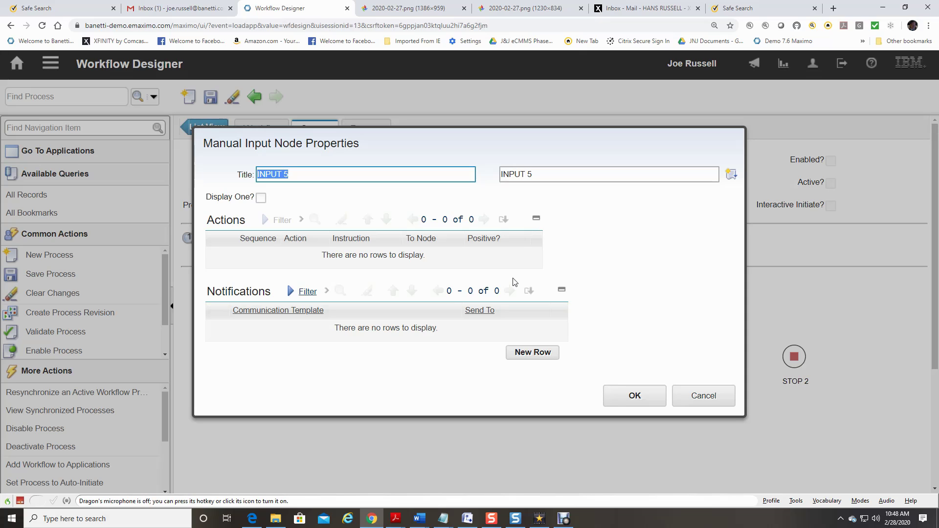
{"action": "key", "text": "Return"}
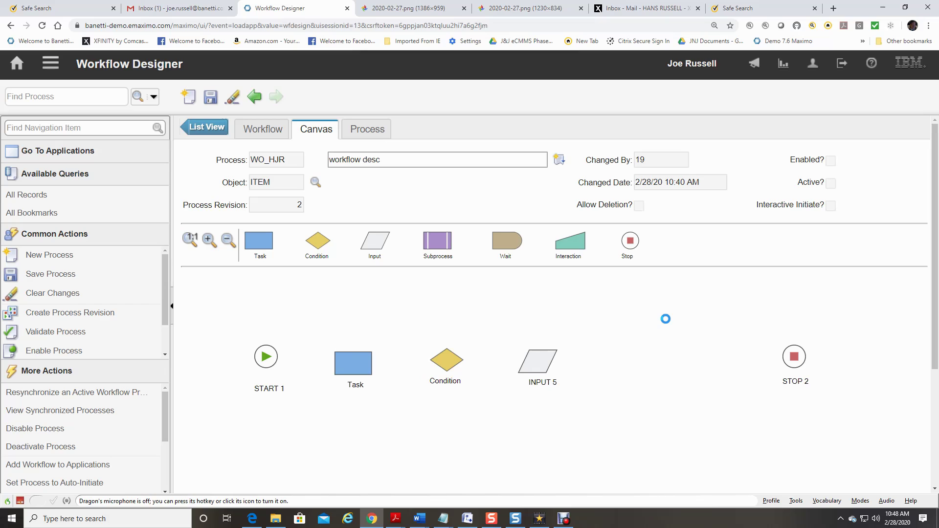
Step: Drop a Subprocess node onto the canvas right of the Input node
{"action": "left_click_drag", "start_coordinate": [437, 241], "coordinate": [635, 369]}
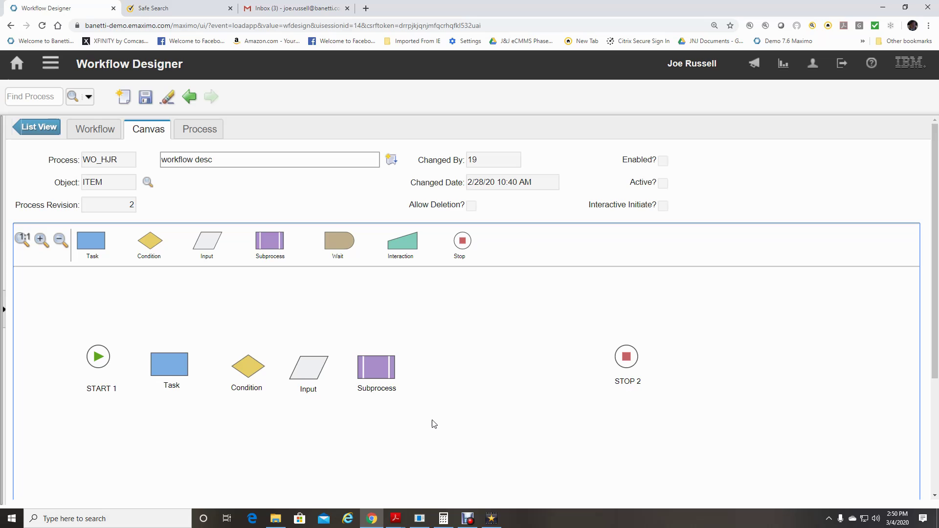
Step: Drop a Wait node onto the canvas right of the Subprocess node
{"action": "left_click_drag", "start_coordinate": [338, 247], "coordinate": [449, 369]}
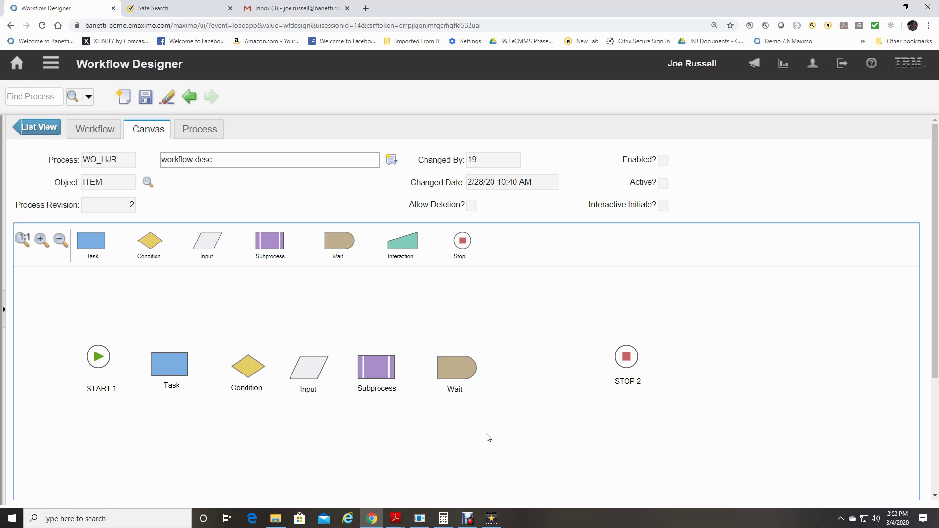
Step: Drop an Interaction node onto the canvas between the Wait node and STOP 2
{"action": "left_click_drag", "start_coordinate": [411, 246], "coordinate": [552, 365]}
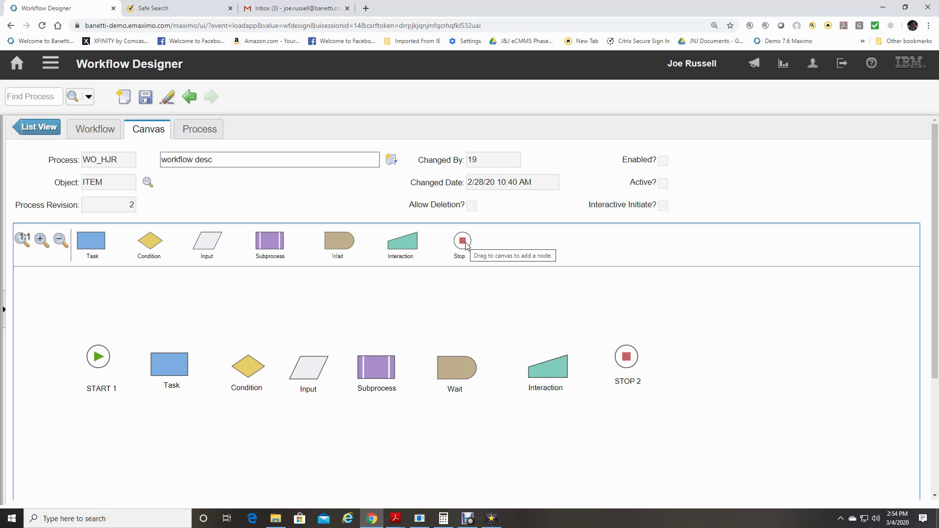
Step: Place a second Stop node on the WO_HJR canvas below the Interaction node
{"action": "left_click_drag", "start_coordinate": [464, 242], "coordinate": [594, 465]}
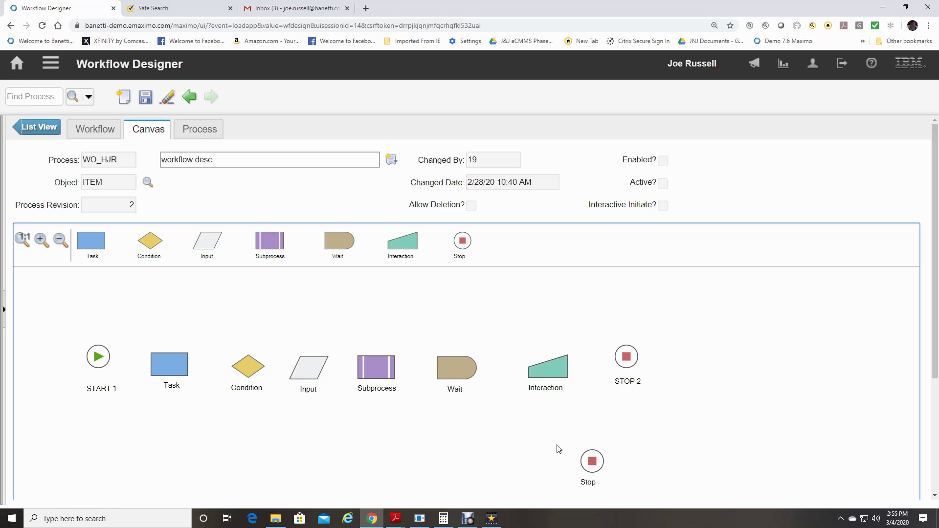
Step: End the screen recording from the Debut Professional recorder window
{"action": "left_click", "coordinate": [492, 519]}
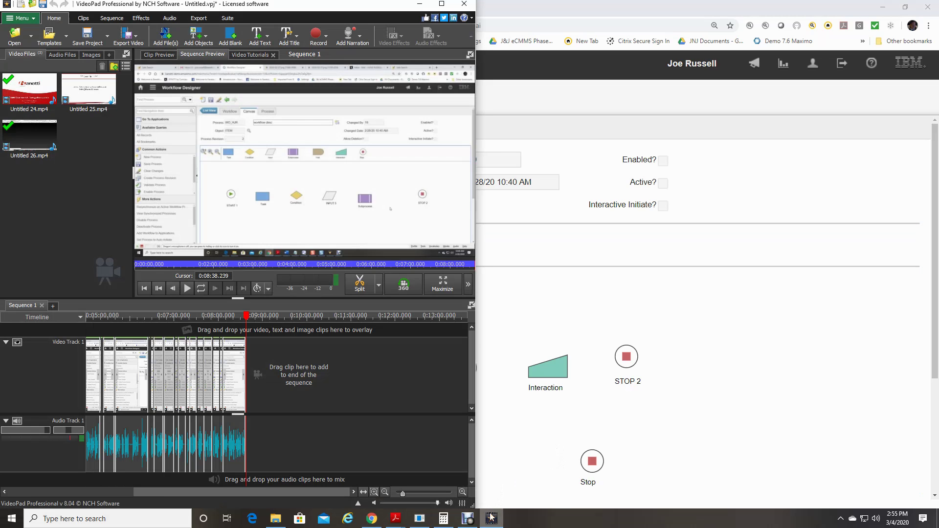
{"action": "left_click", "coordinate": [469, 519]}
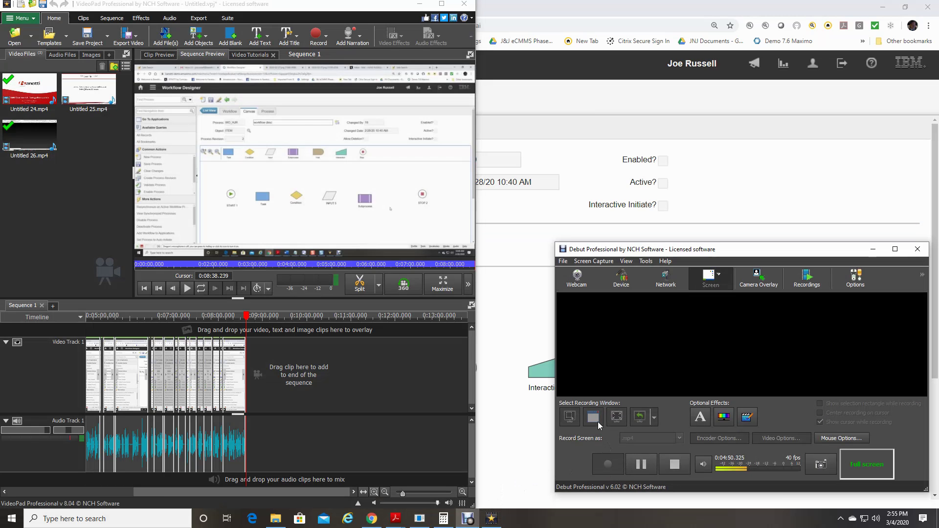
{"action": "left_click", "coordinate": [674, 464]}
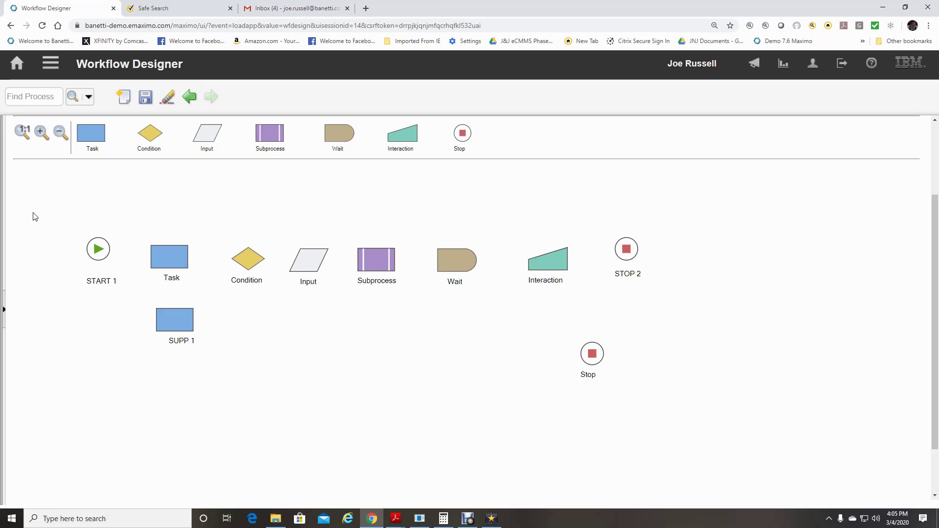
{"action": "double_click", "coordinate": [175, 258]}
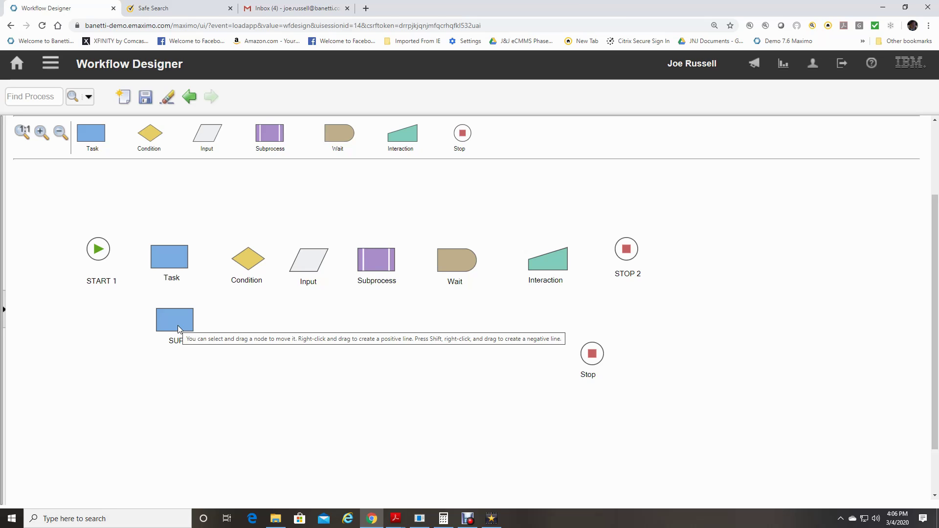
{"action": "double_click", "coordinate": [178, 325]}
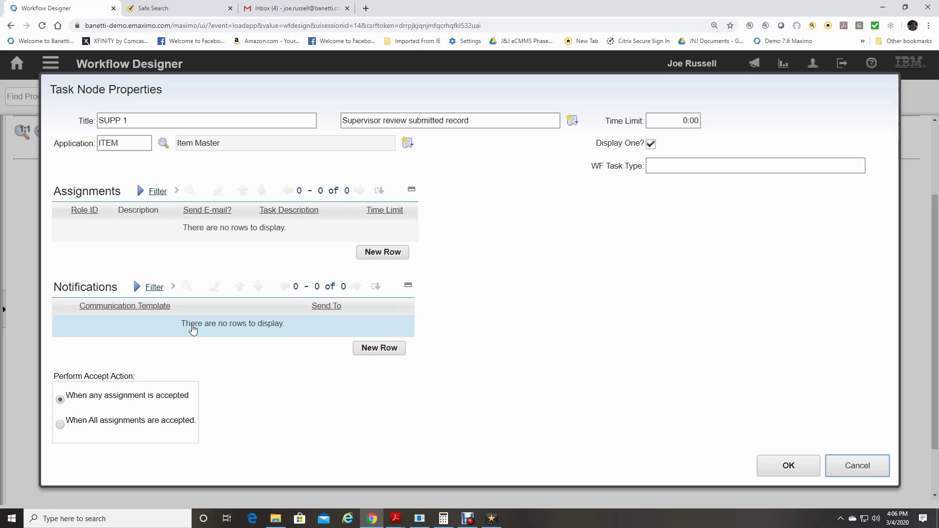
{"action": "key", "text": "Escape"}
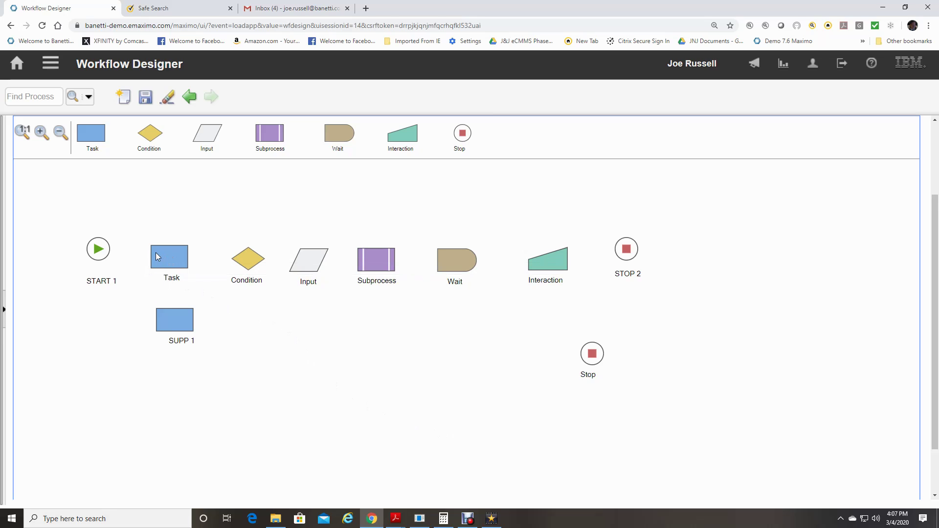
Step: Draw a positive line from Task to Condition and a negative line from Condition to Input
{"action": "left_click_drag", "start_coordinate": [155, 255], "coordinate": [252, 260]}
{"action": "mouse_move", "coordinate": [251, 262]}
{"action": "left_mouse_down"}
{"action": "mouse_move", "coordinate": [268, 281]}
{"action": "mouse_move", "coordinate": [303, 271]}
{"action": "left_mouse_up"}
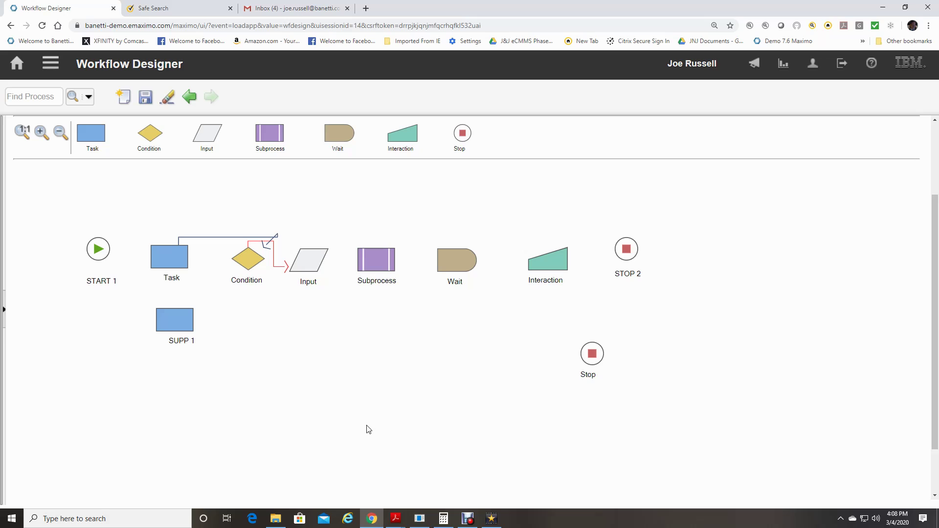
{"action": "double_click", "coordinate": [226, 238]}
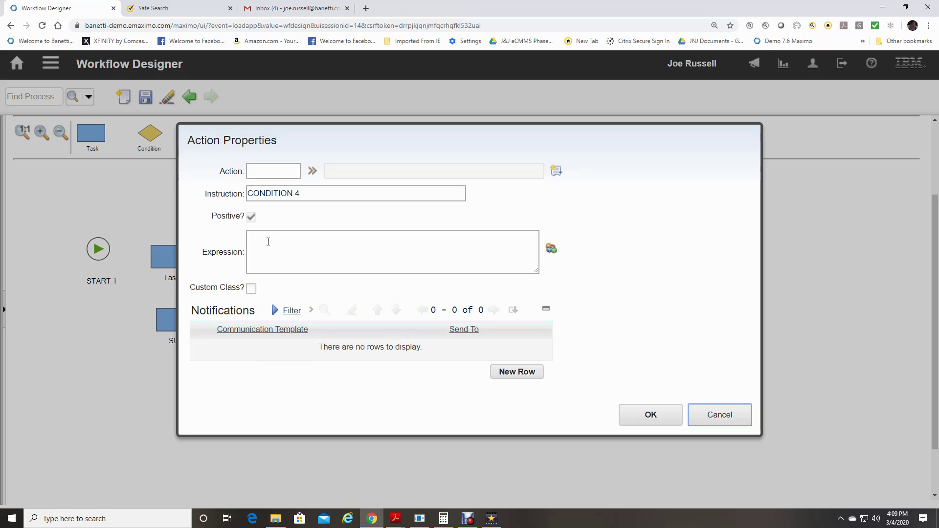
{"action": "key", "text": "Escape"}
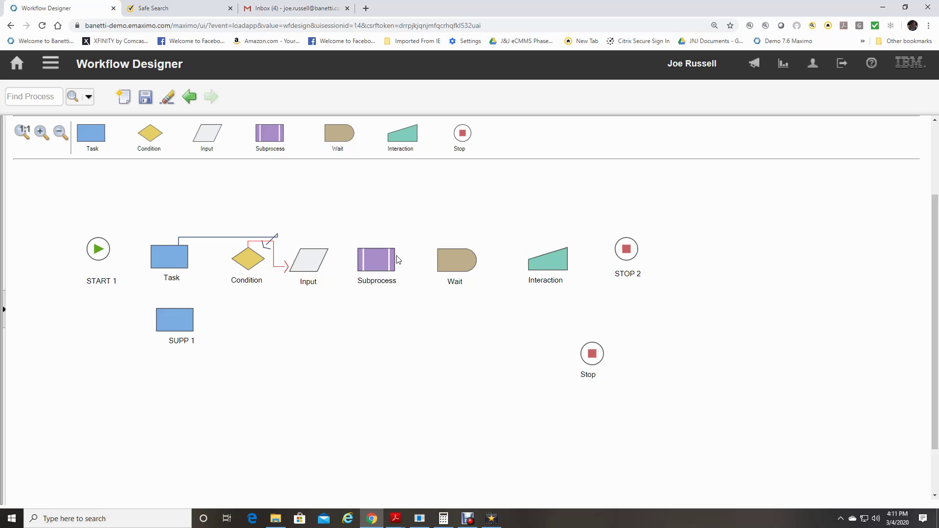
Step: Validate the WO_HJR process and dismiss both START 1 validation error messages
{"action": "left_click", "coordinate": [5, 310]}
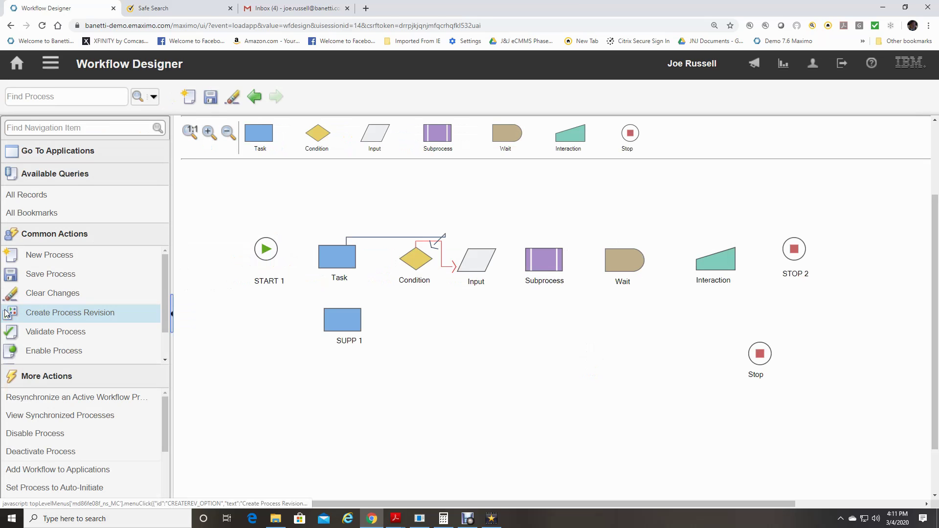
{"action": "left_click", "coordinate": [79, 332]}
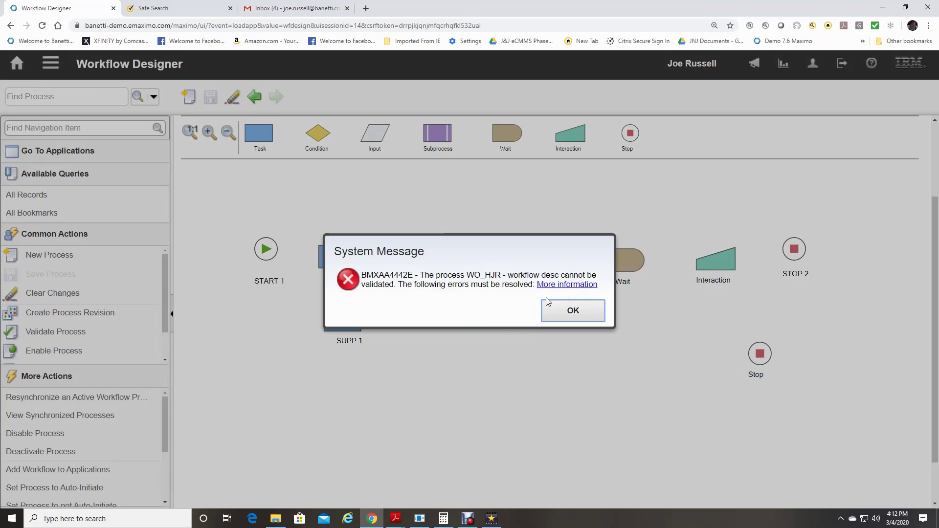
{"action": "left_click", "coordinate": [562, 312]}
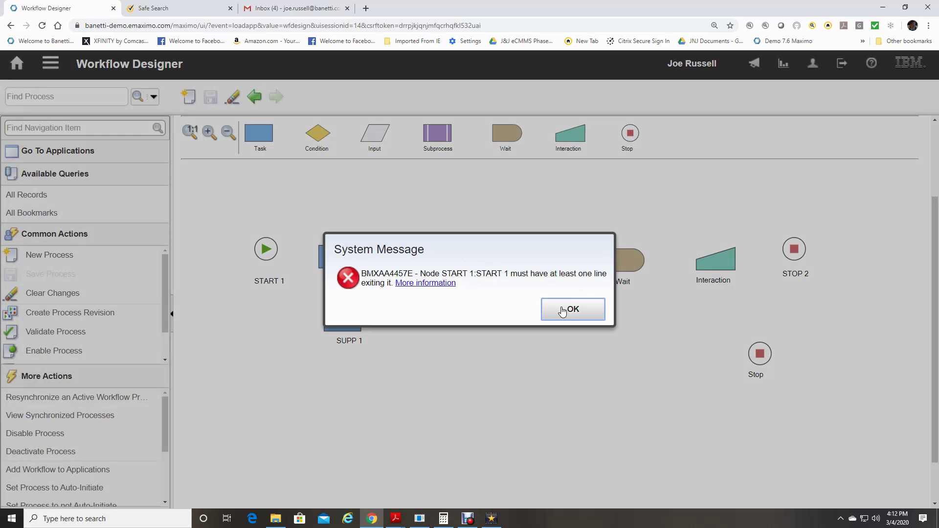
{"action": "left_click", "coordinate": [562, 312]}
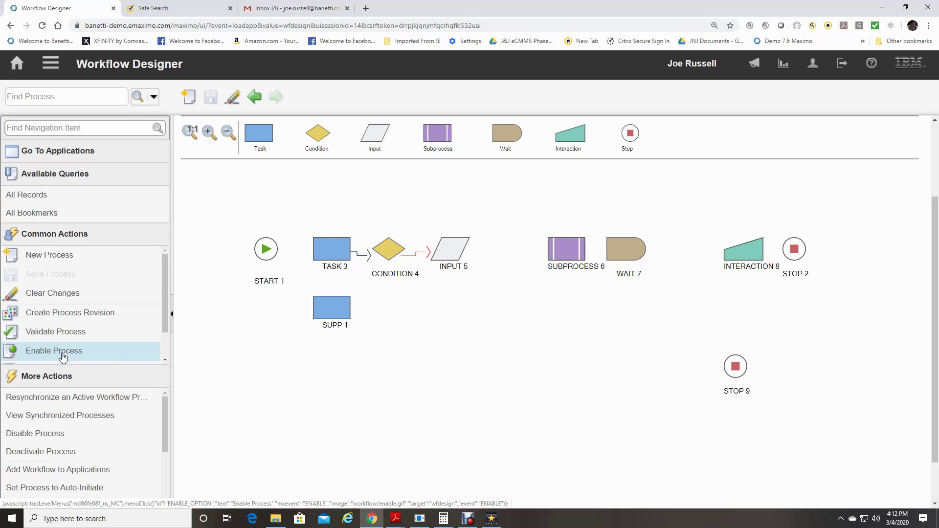
Step: Activate the WO_HJR workflow process from the Common Actions list
{"action": "scroll", "coordinate": [93, 344], "scroll_direction": "down", "scroll_amount": 1}
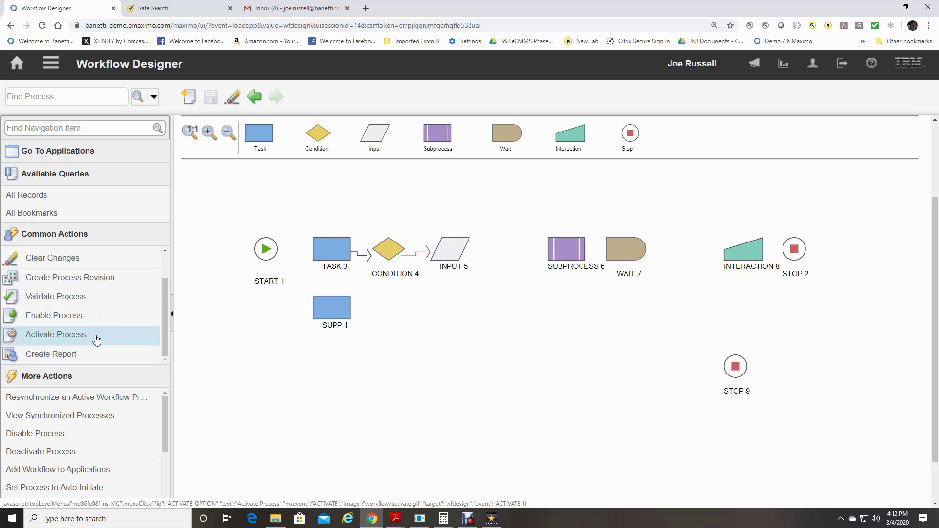
{"action": "left_click", "coordinate": [96, 339]}
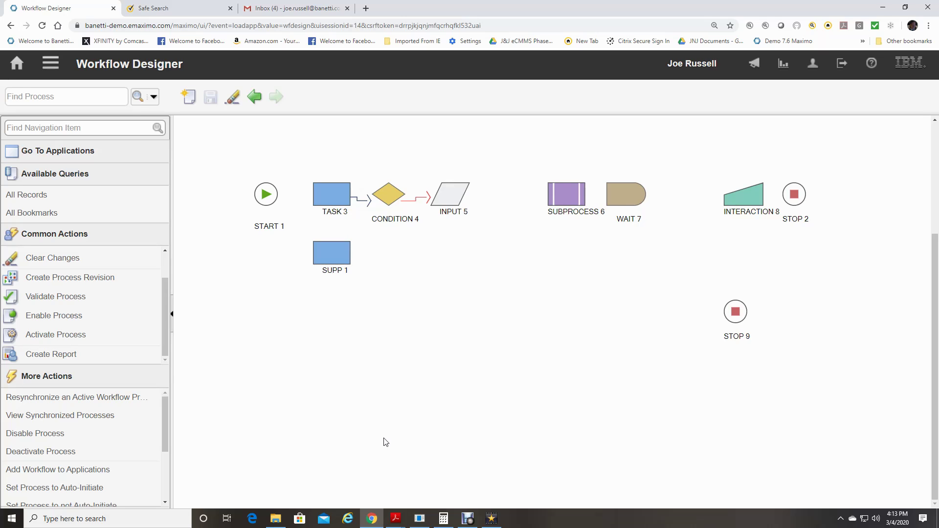
{"action": "scroll", "coordinate": [385, 443], "scroll_direction": "up", "scroll_amount": 3}
Step: Show the Process tab with the WO_HJR revision 2 table of ten nodes
{"action": "left_click", "coordinate": [372, 131]}
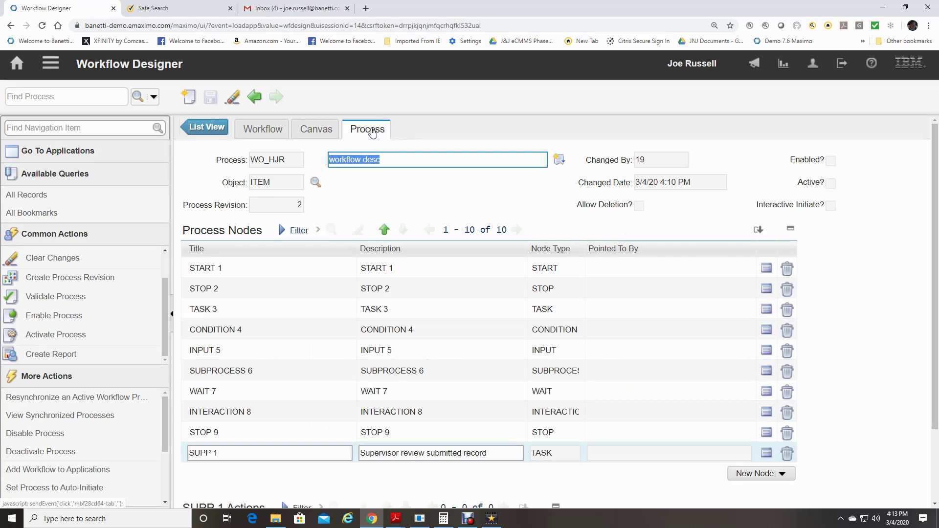